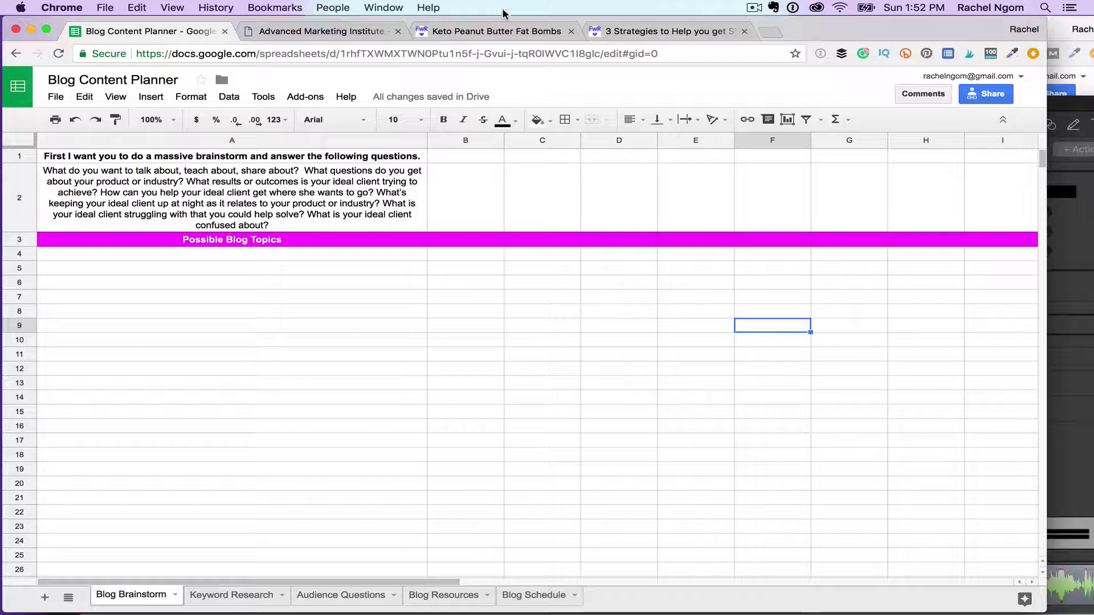
# Read through the '3 Strategies' intermittent fasting post on Fit with Rachel.
pyautogui.click(637, 31)
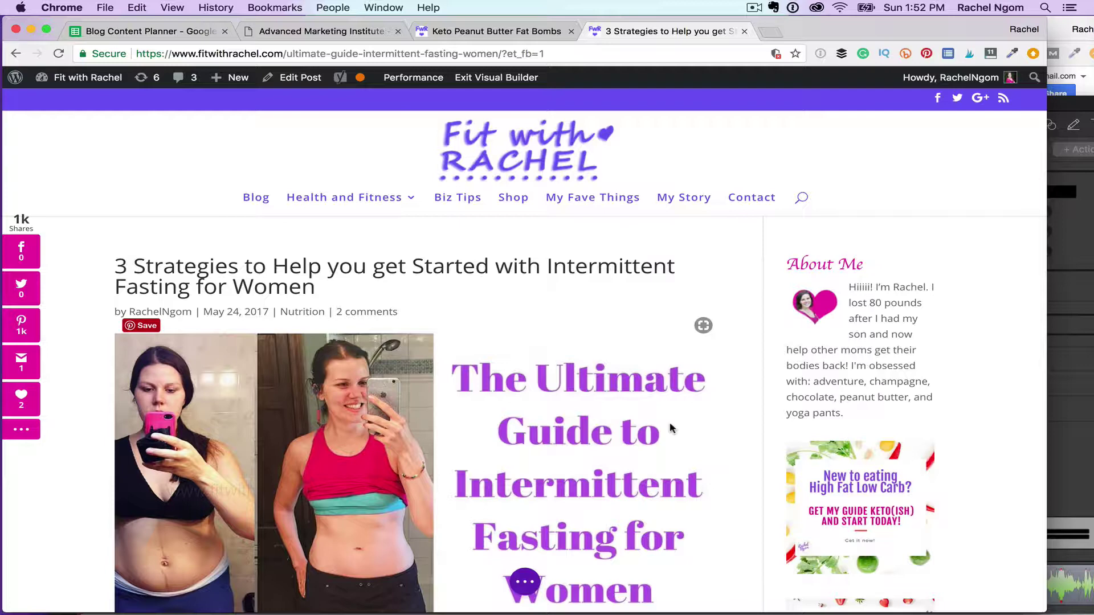
pyautogui.scroll(-3, 672, 429)
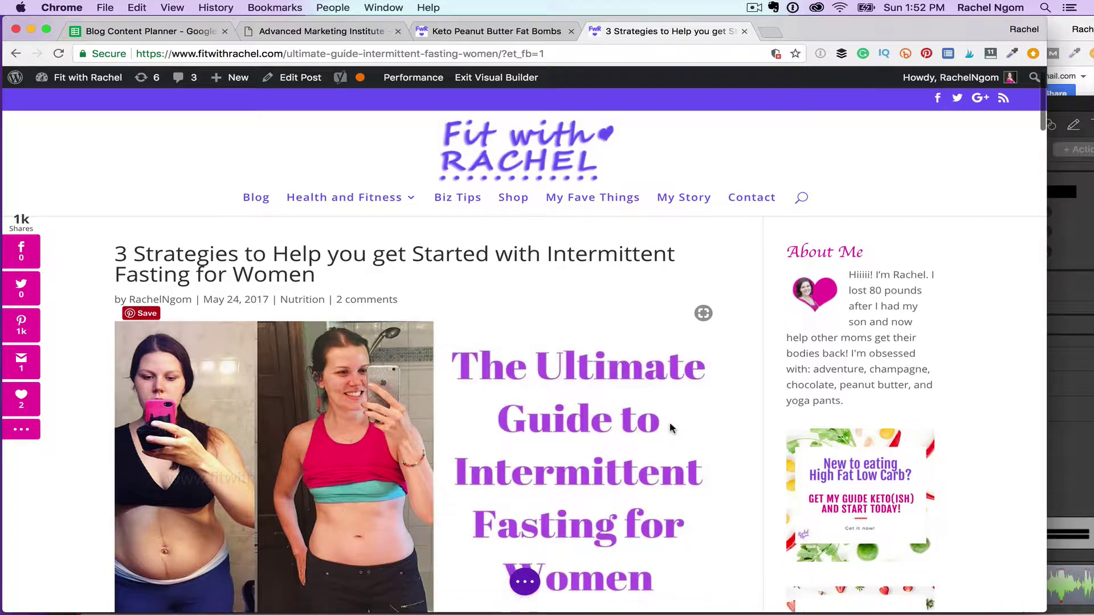
pyautogui.scroll(2, 671, 428)
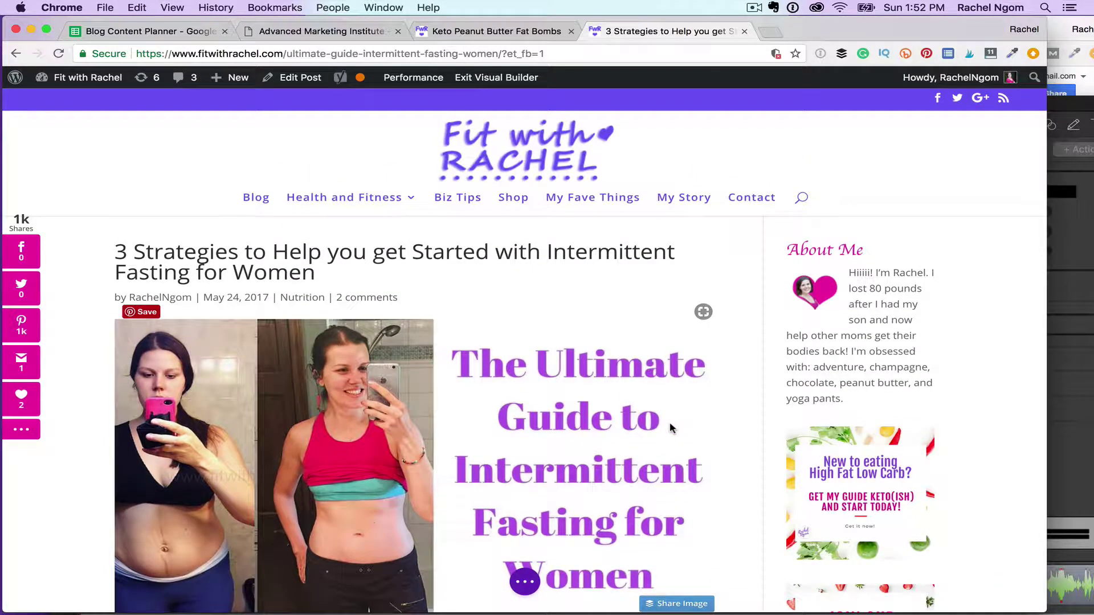
pyautogui.scroll(-7, 671, 428)
pyautogui.scroll(-10, 671, 427)
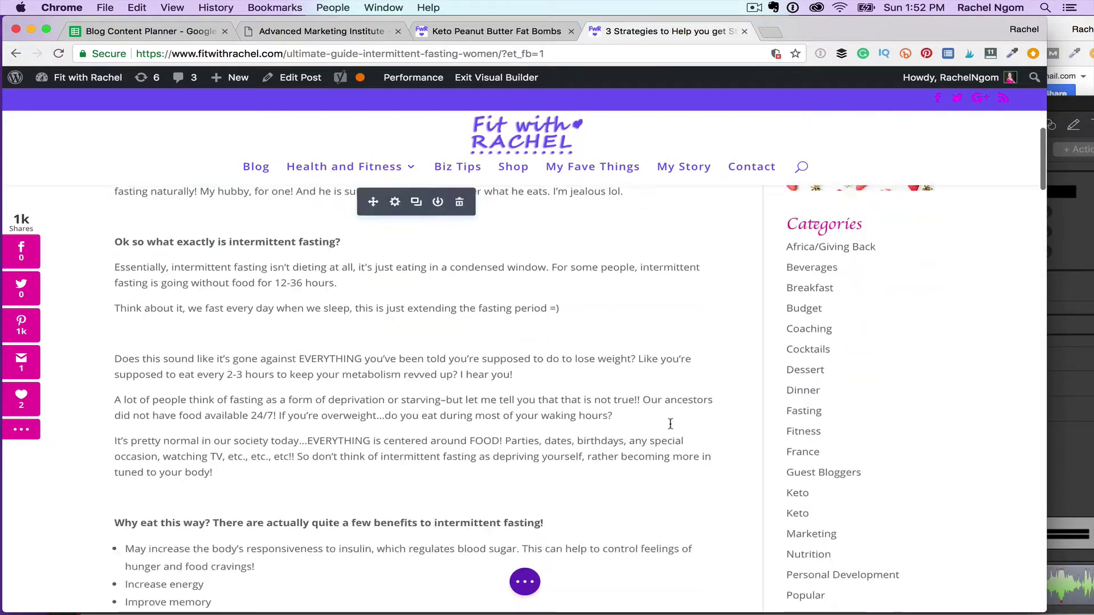
pyautogui.scroll(-10, 671, 424)
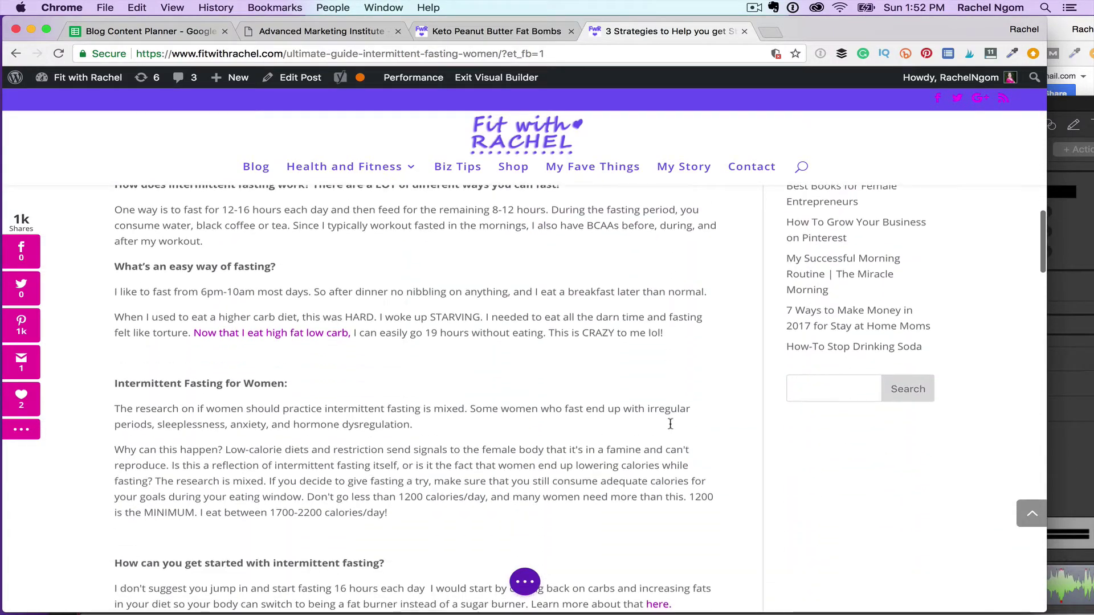
# Bring up the Keto Peanut Butter Fat Bombs post and read down past its ingredients list.
pyautogui.click(465, 31)
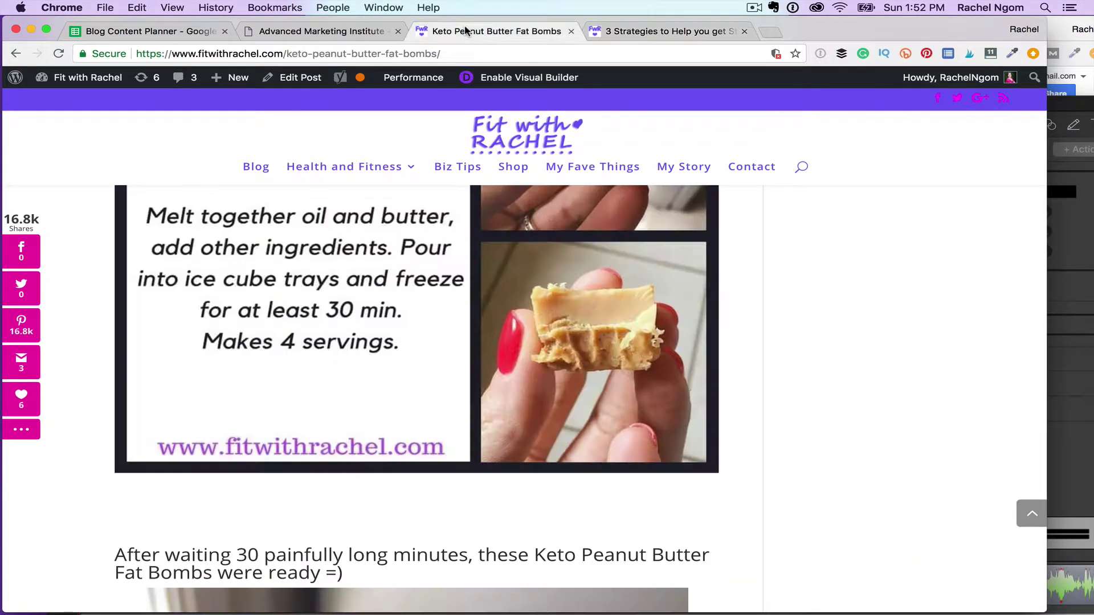
pyautogui.scroll(10, 582, 373)
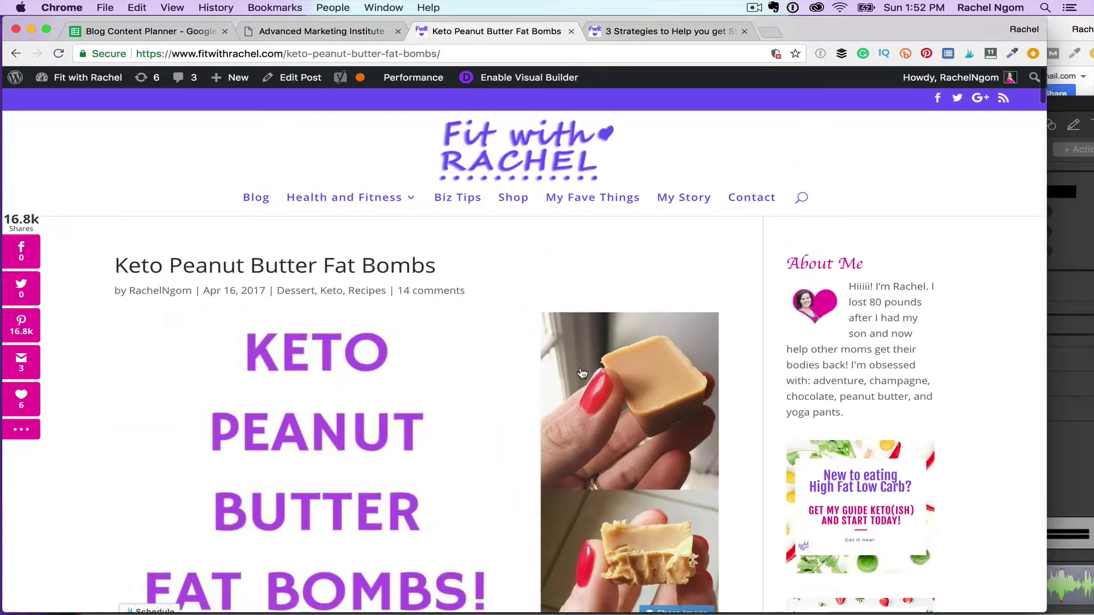
pyautogui.scroll(-3, 586, 356)
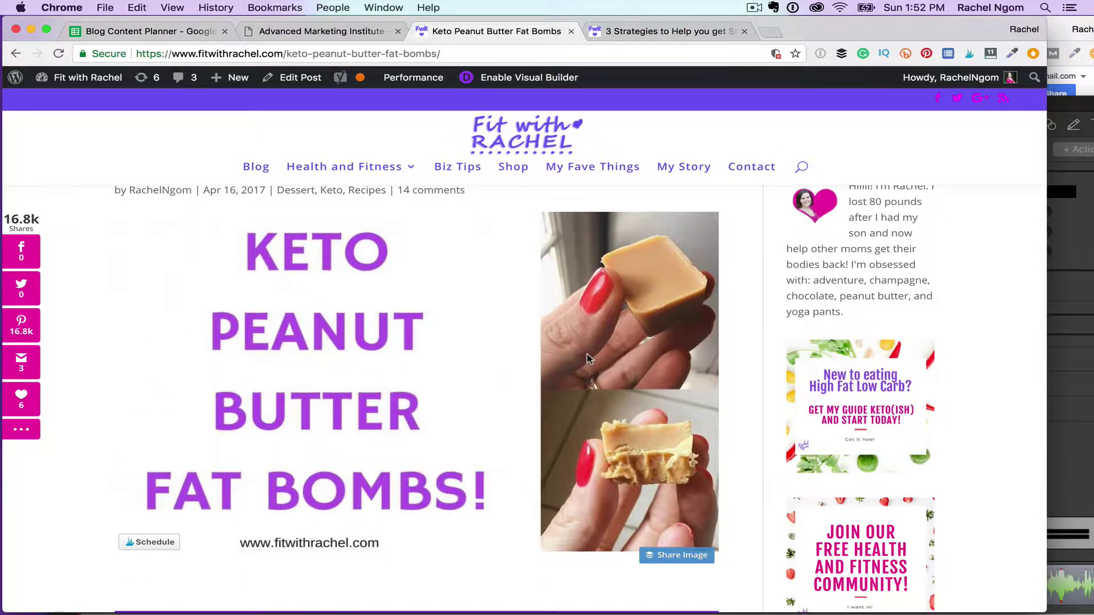
pyautogui.scroll(-8, 587, 358)
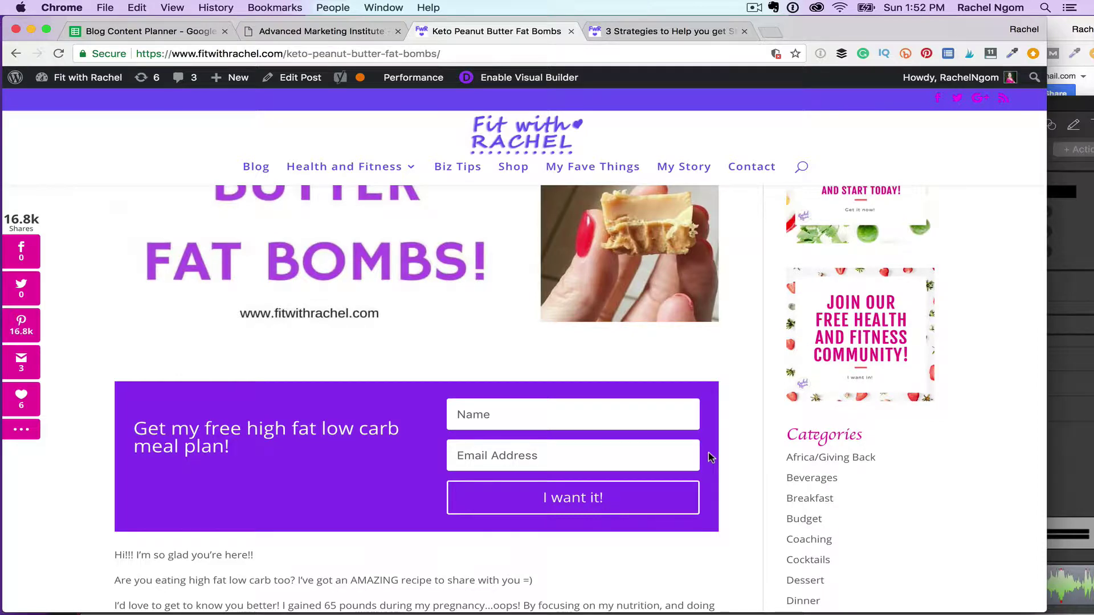
pyautogui.scroll(-12, 709, 452)
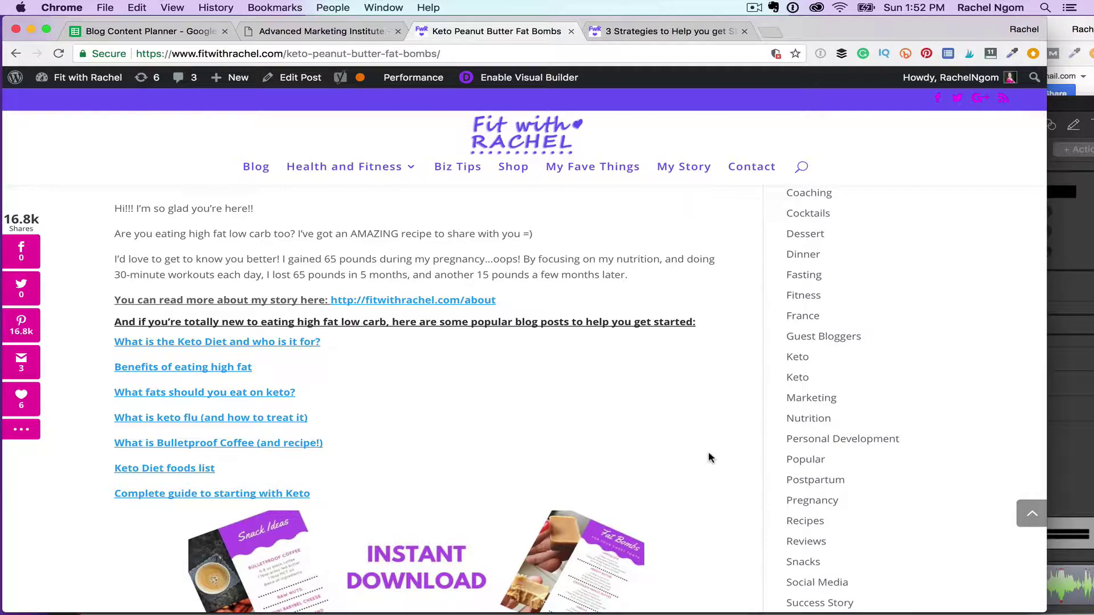
pyautogui.scroll(-15, 708, 455)
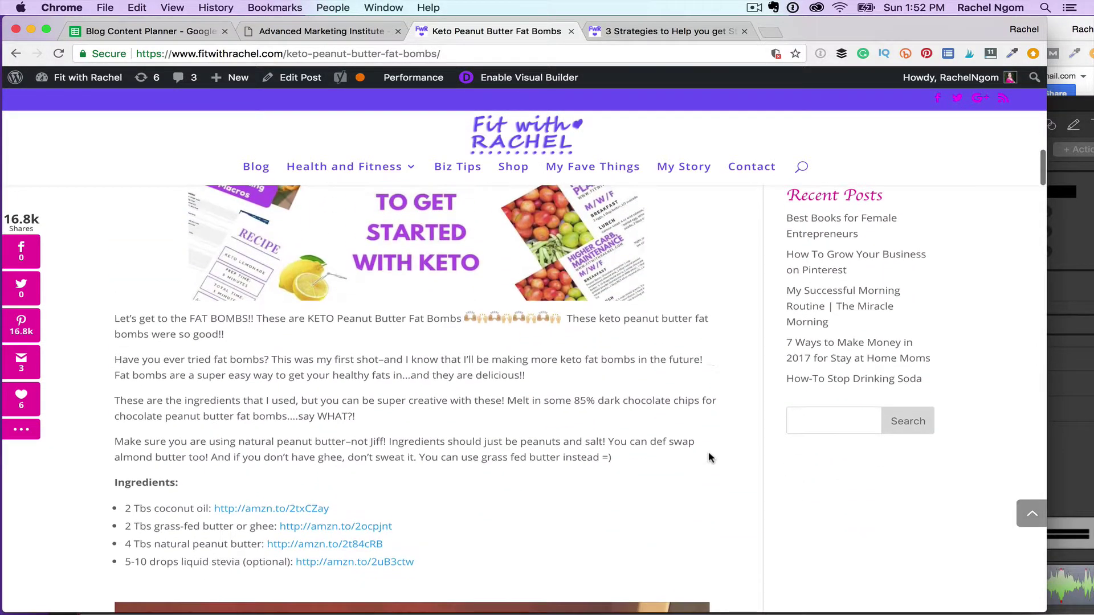
pyautogui.scroll(-12, 709, 456)
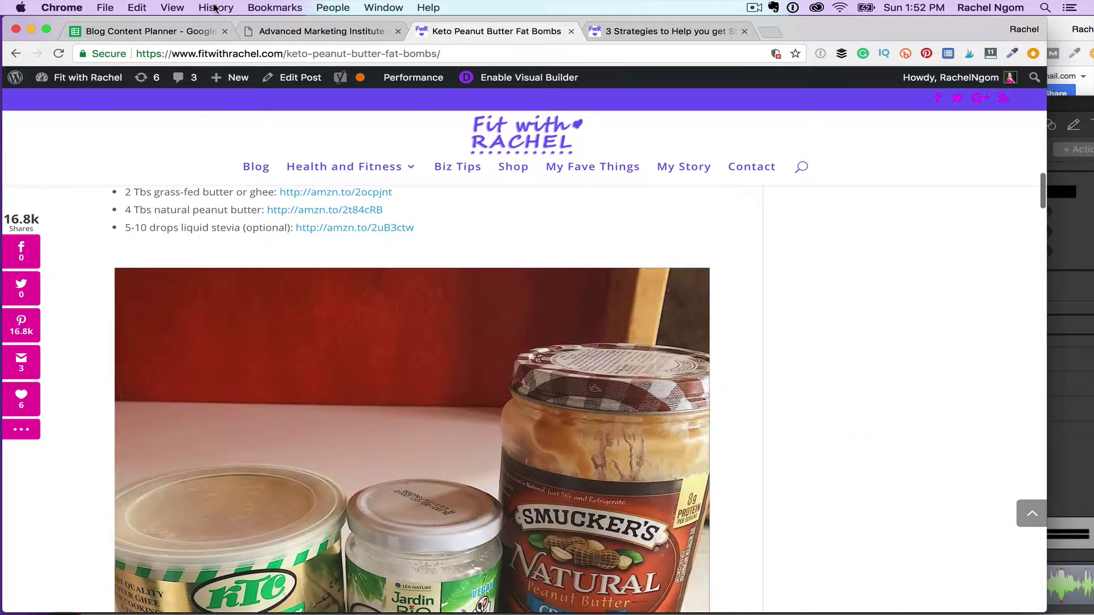
# Return to the Blog Content Planner spreadsheet and select cells G6 and G12.
pyautogui.click(173, 30)
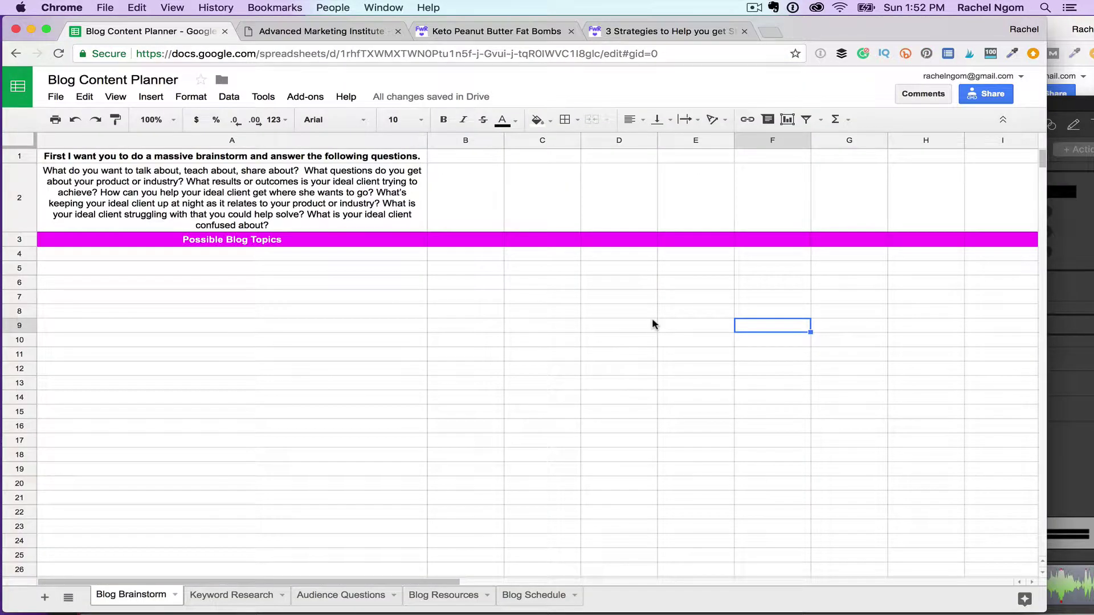
pyautogui.click(812, 286)
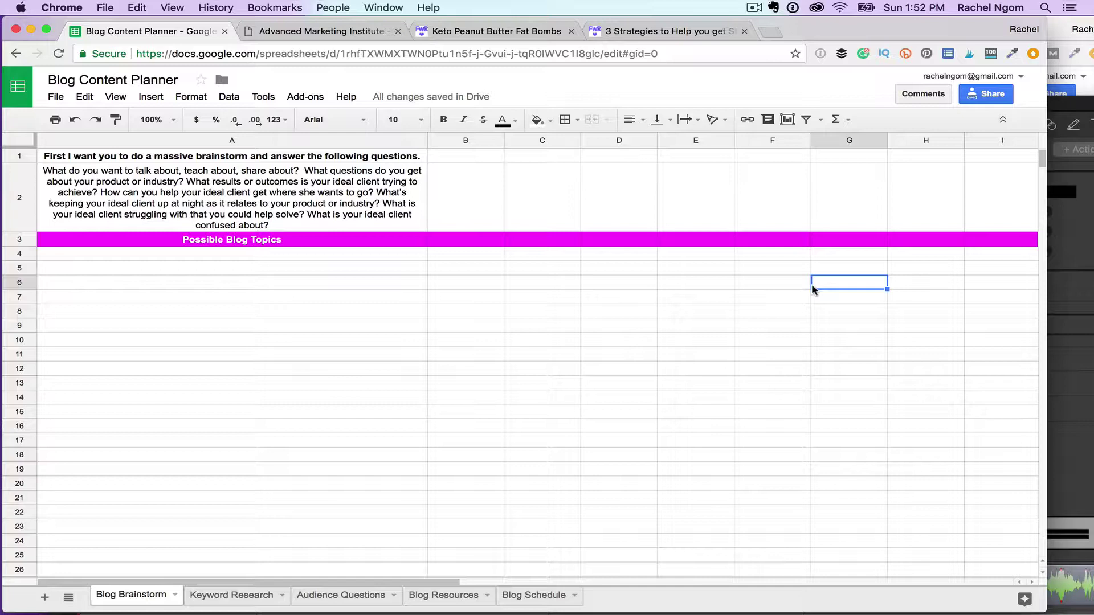
pyautogui.click(824, 370)
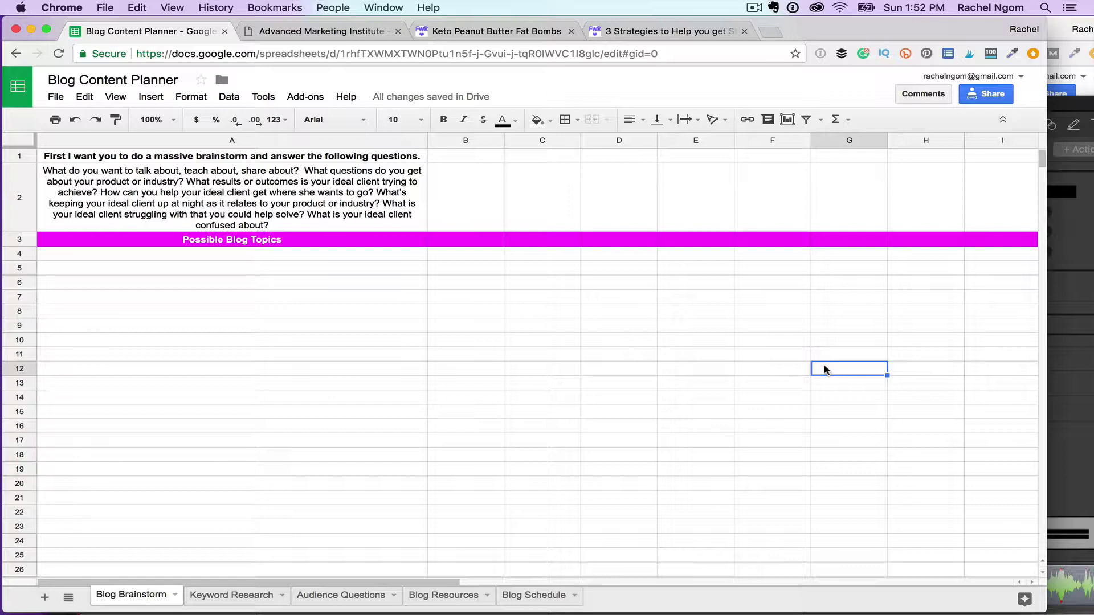
pyautogui.click(752, 8)
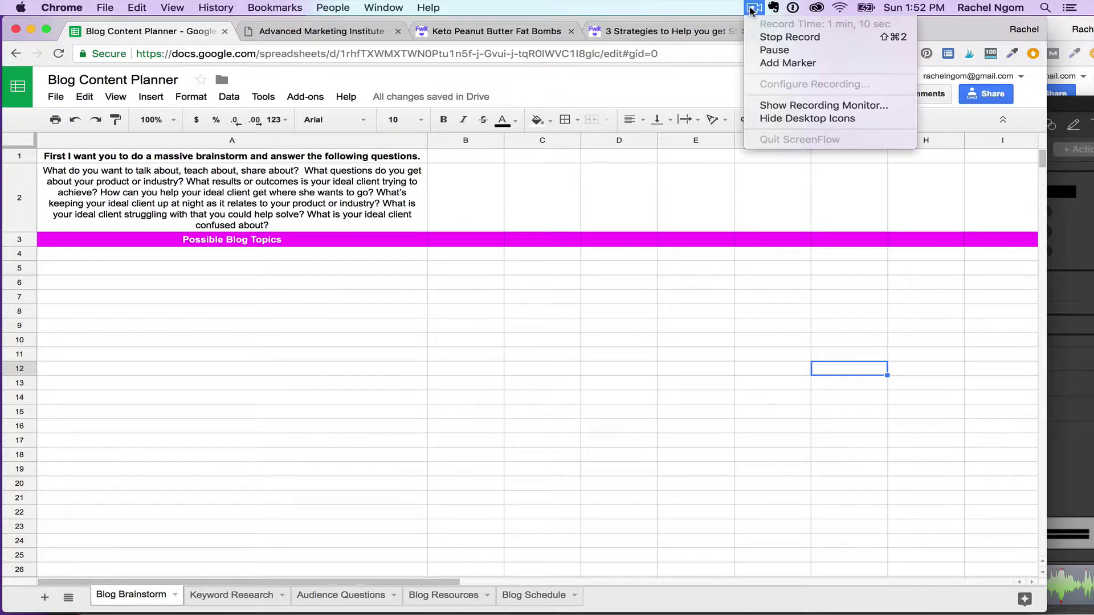
pyautogui.click(774, 50)
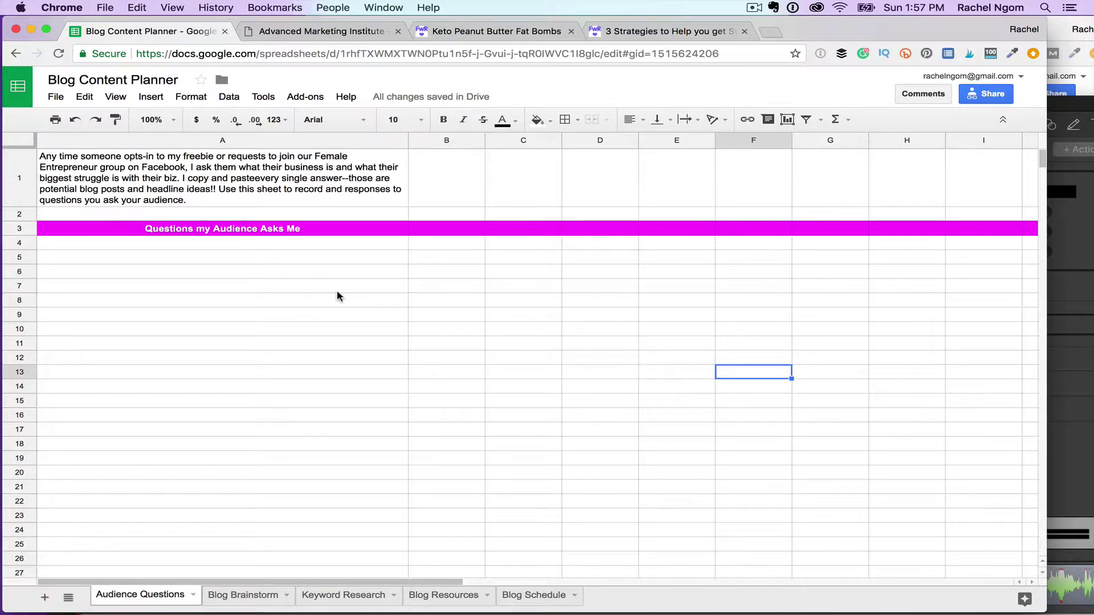
# Show the Blog Brainstorm sheet, scrolled down to the empty 'Possible Blog Topics' section.
pyautogui.click(240, 594)
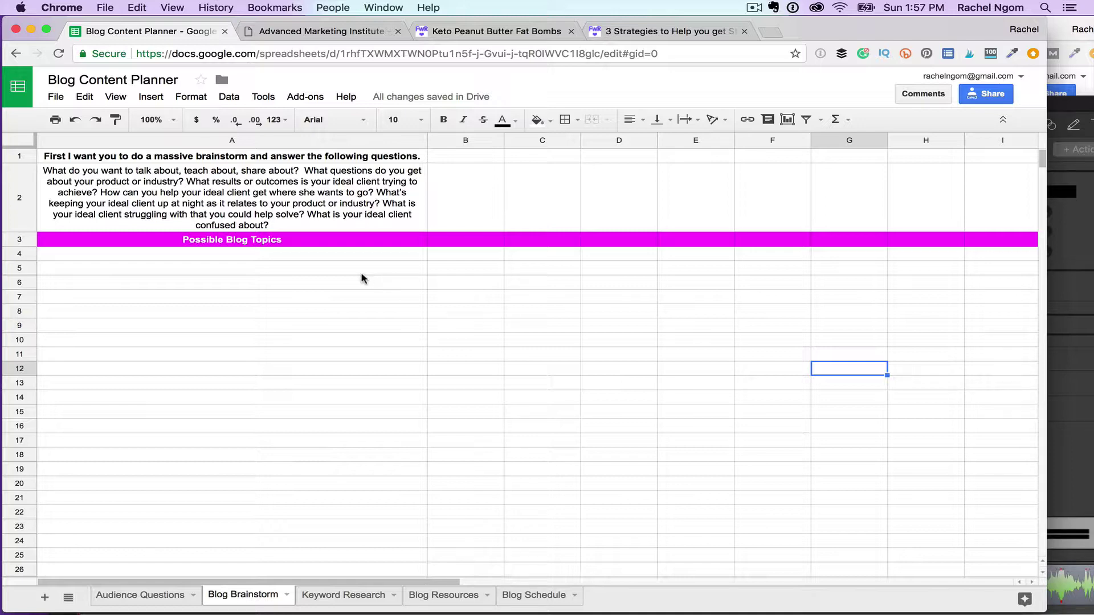
pyautogui.scroll(-1, 362, 279)
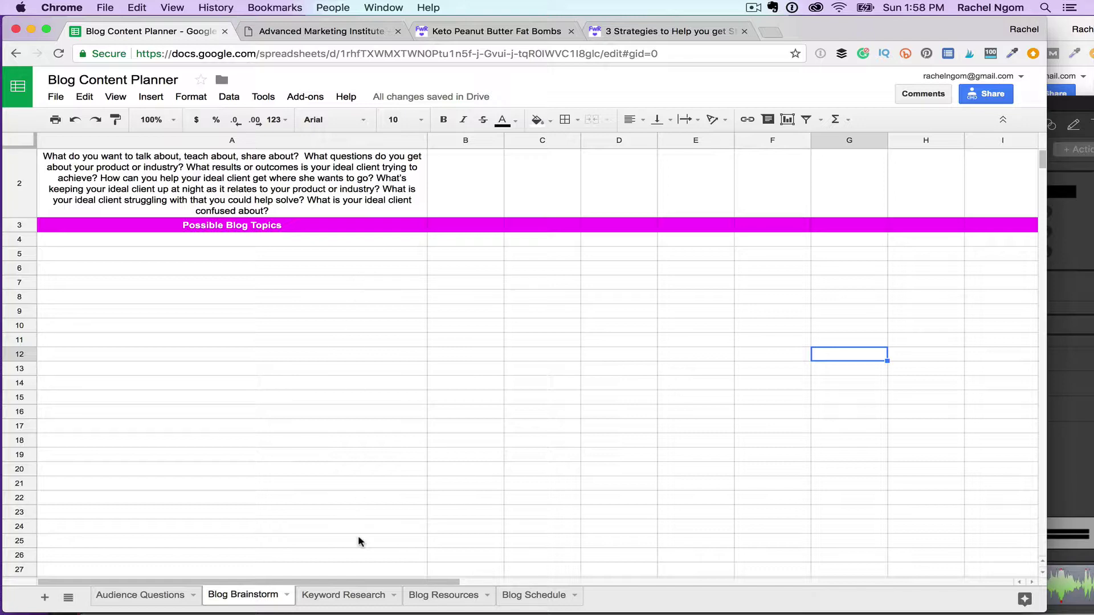
# View the Keyword Research sheet's Intermittent Fasting row, with cell A5 selected.
pyautogui.click(358, 595)
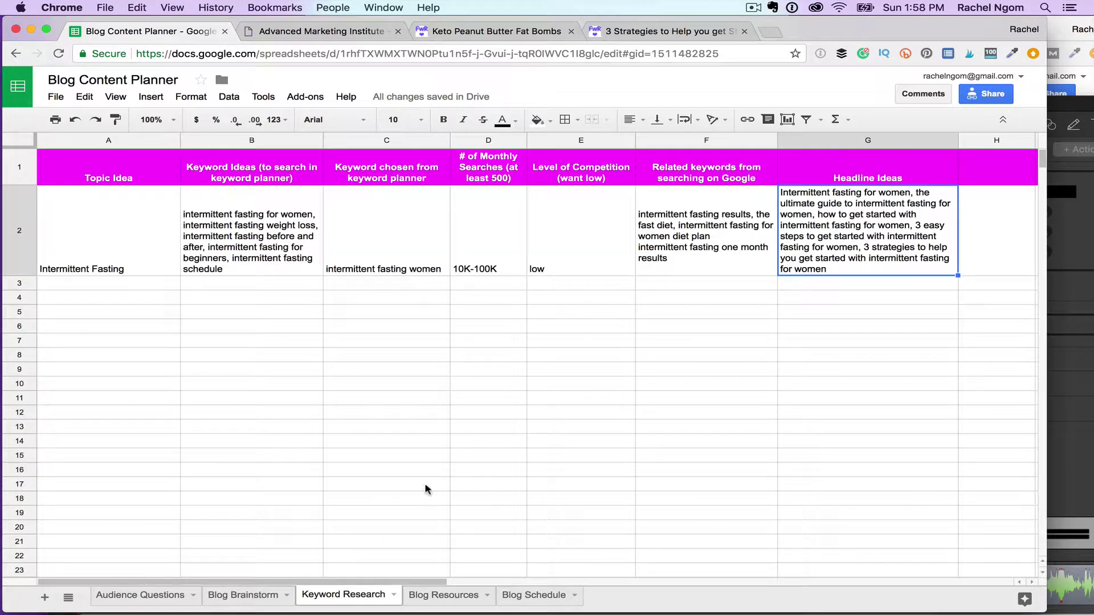
pyautogui.click(128, 317)
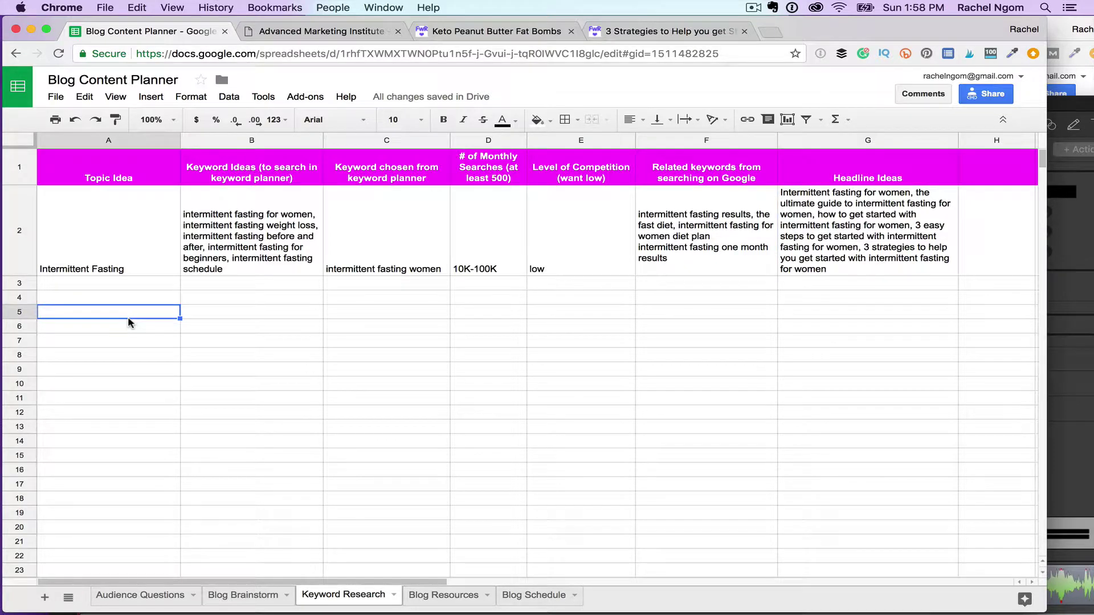
# Go to the Blog Resources sheet to reach the aminstitute.com Headline Analyzer link.
pyautogui.click(440, 598)
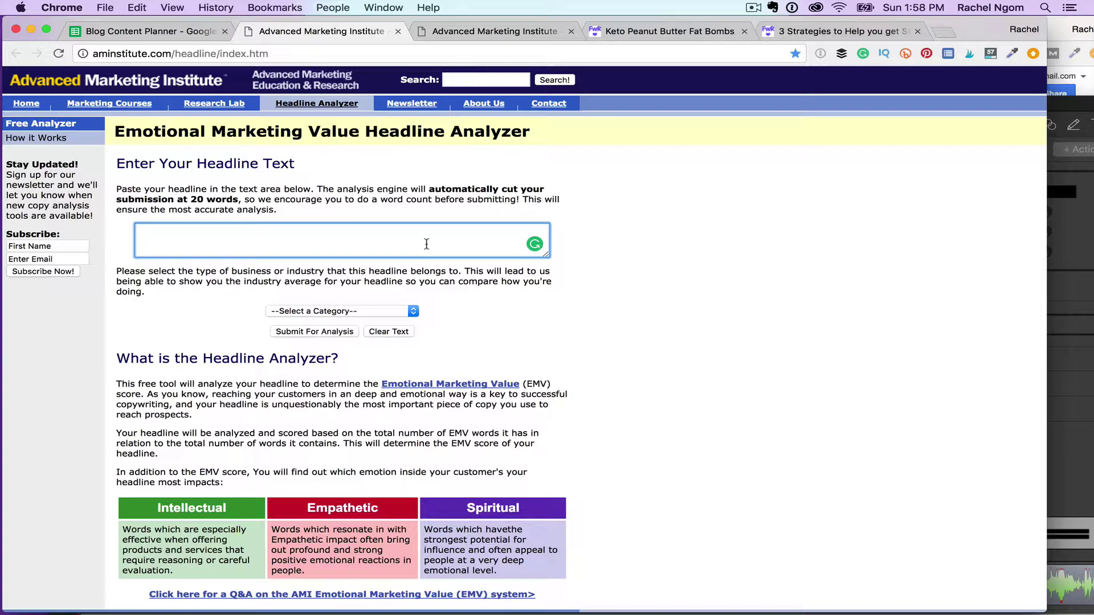
# Analyse 'intermittent fasting for women' under Health & Medicine, scoring 0.00% EMV.
pyautogui.write('intermittent fasting for wome')
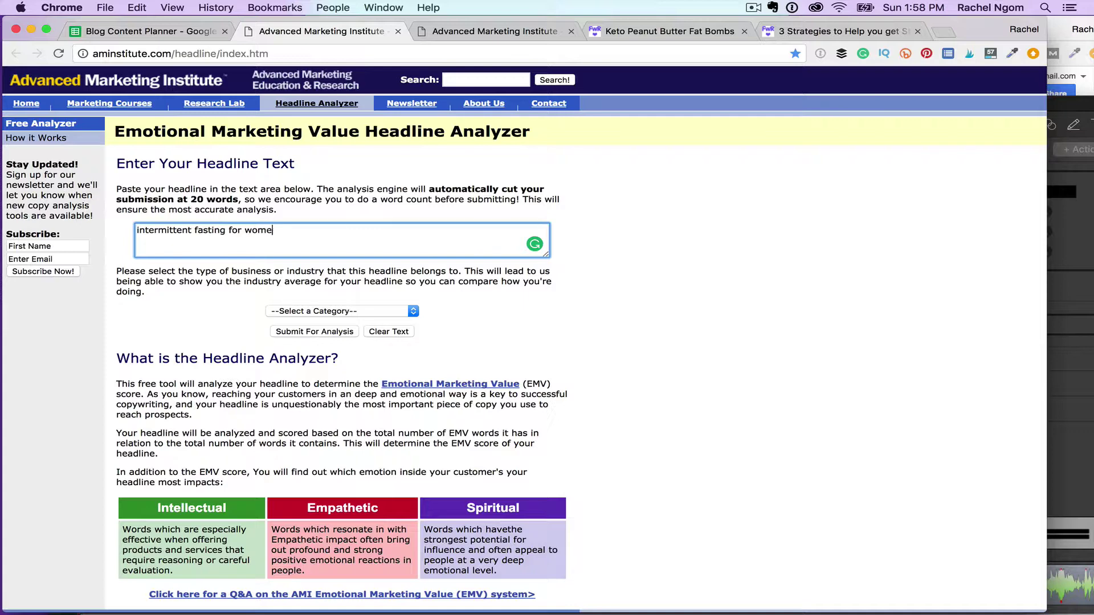
pyautogui.write('n')
pyautogui.click(407, 315)
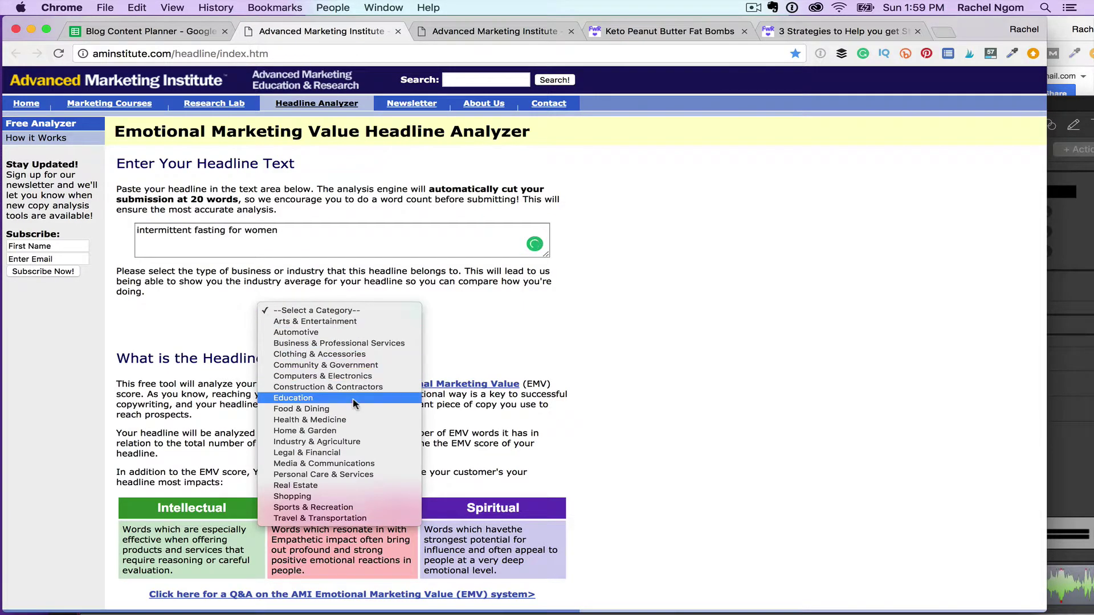
pyautogui.click(350, 420)
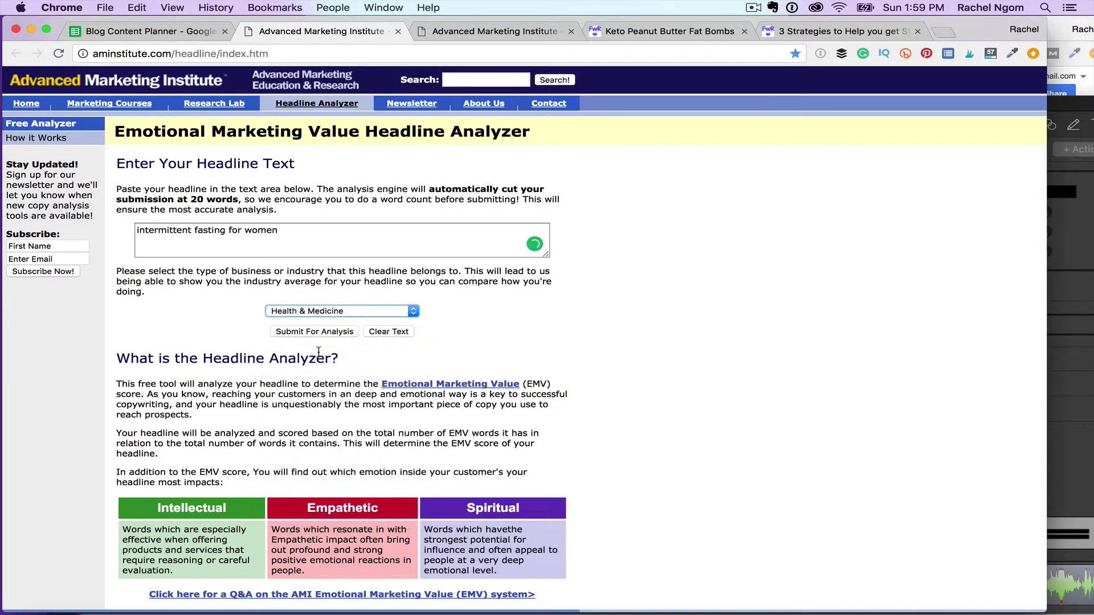
pyautogui.click(302, 333)
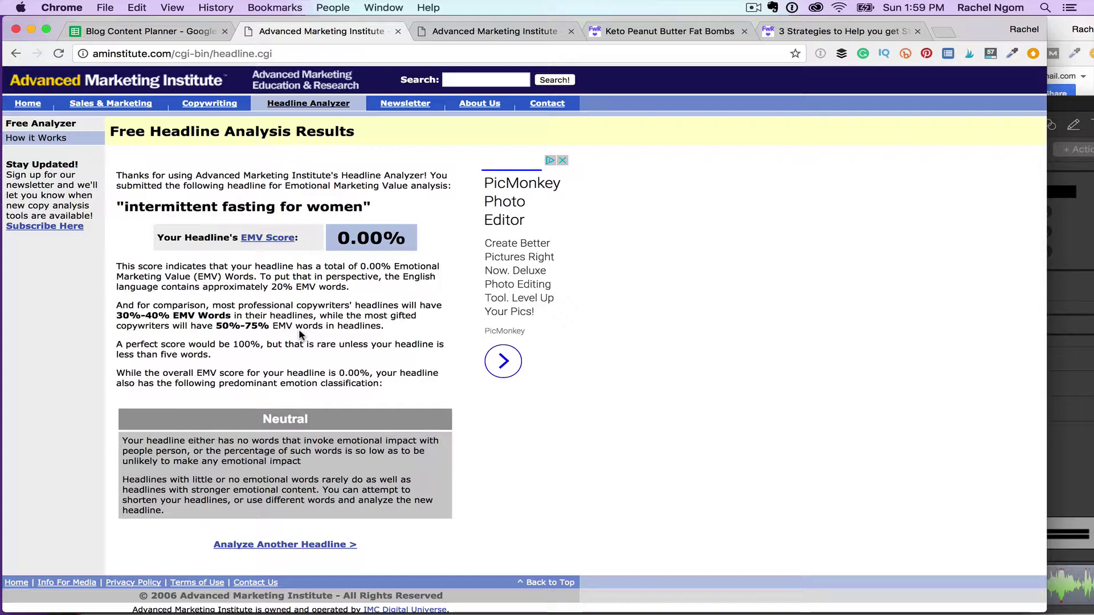
# Prepend '3 strategies to help you get started with' to the headline and resubmit, scoring 33.33%.
pyautogui.click(16, 55)
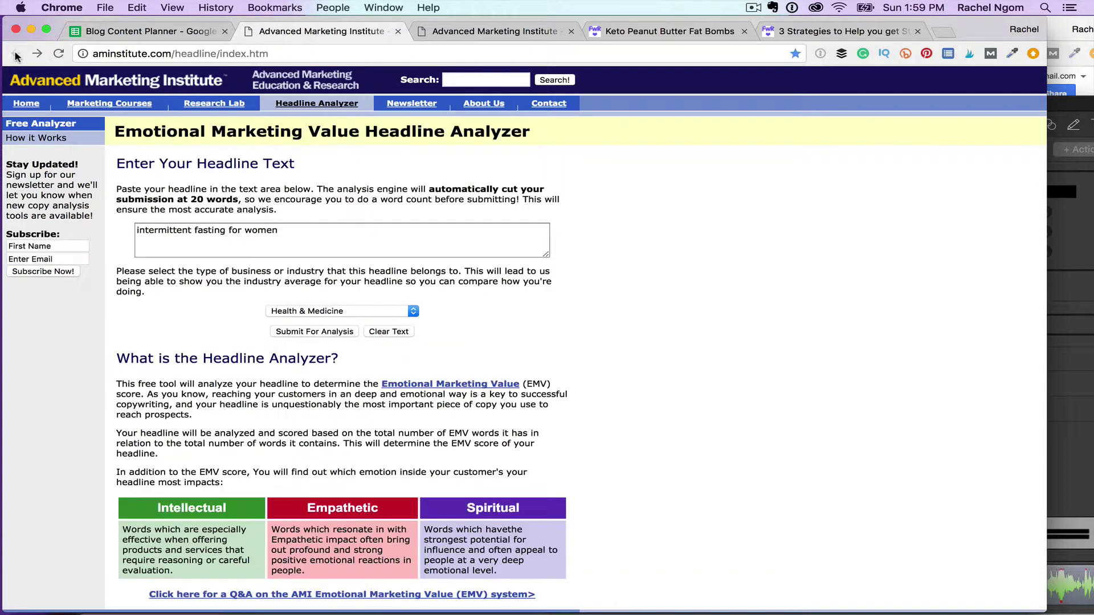
pyautogui.click(302, 234)
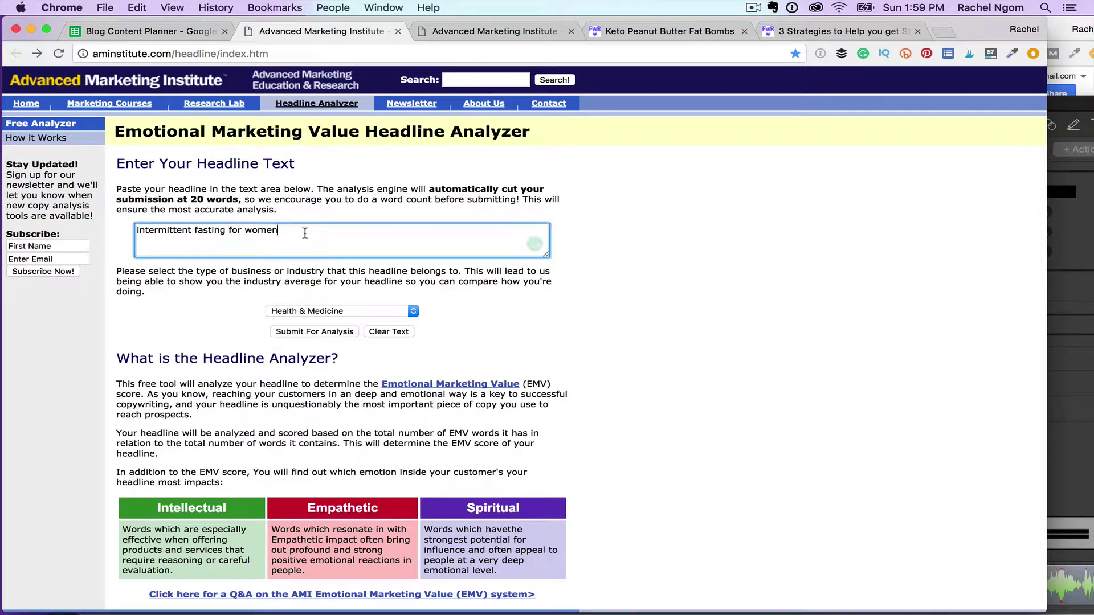
pyautogui.click(138, 230)
pyautogui.write('3 strateg')
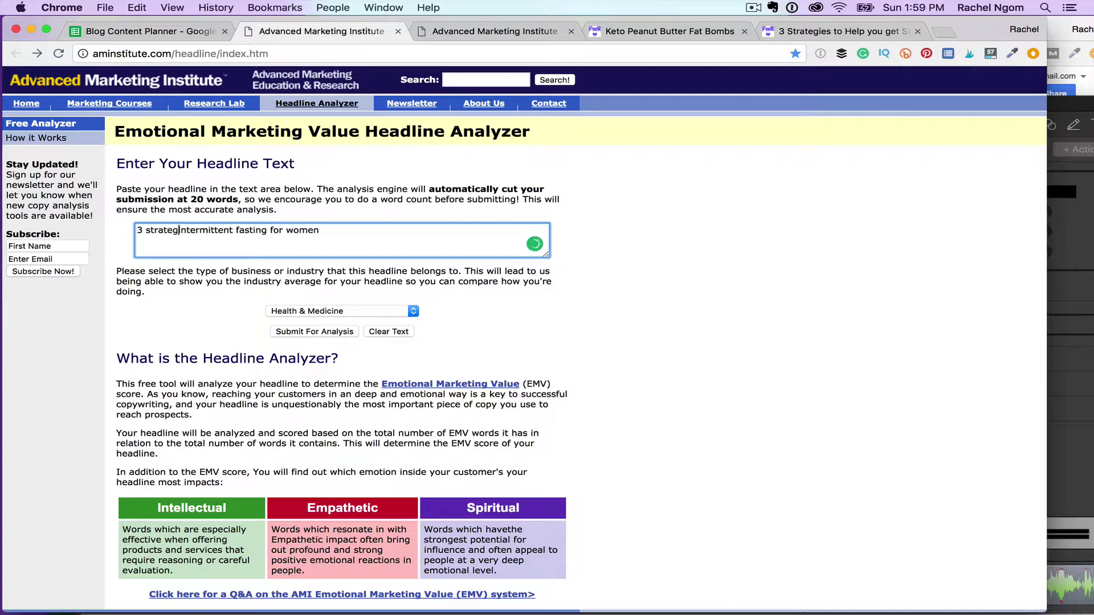
pyautogui.write('ies to help y')
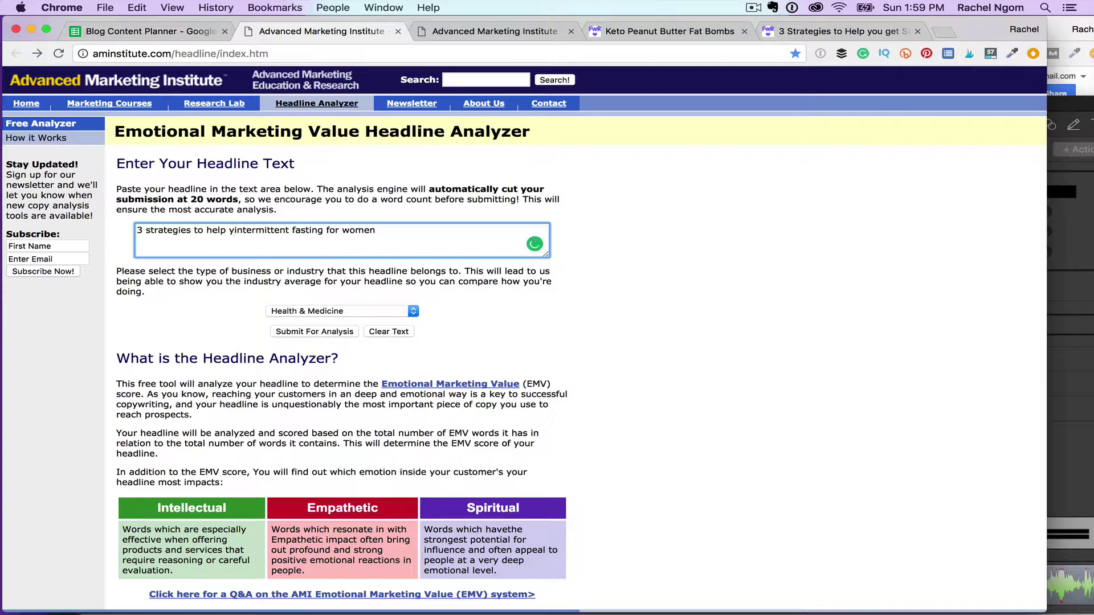
pyautogui.write('ou get star')
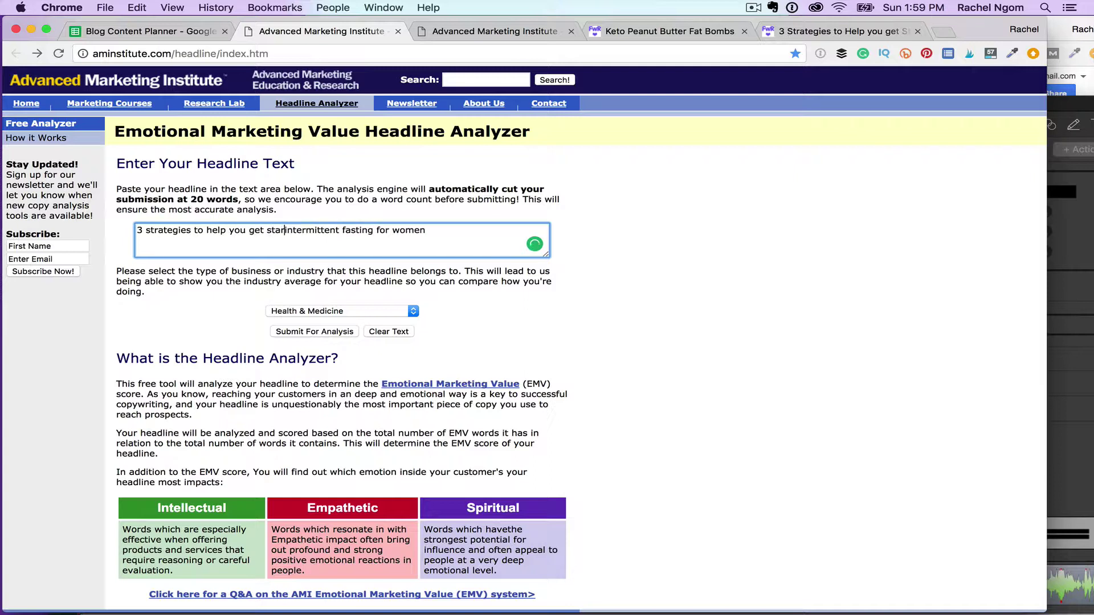
pyautogui.write('ted with')
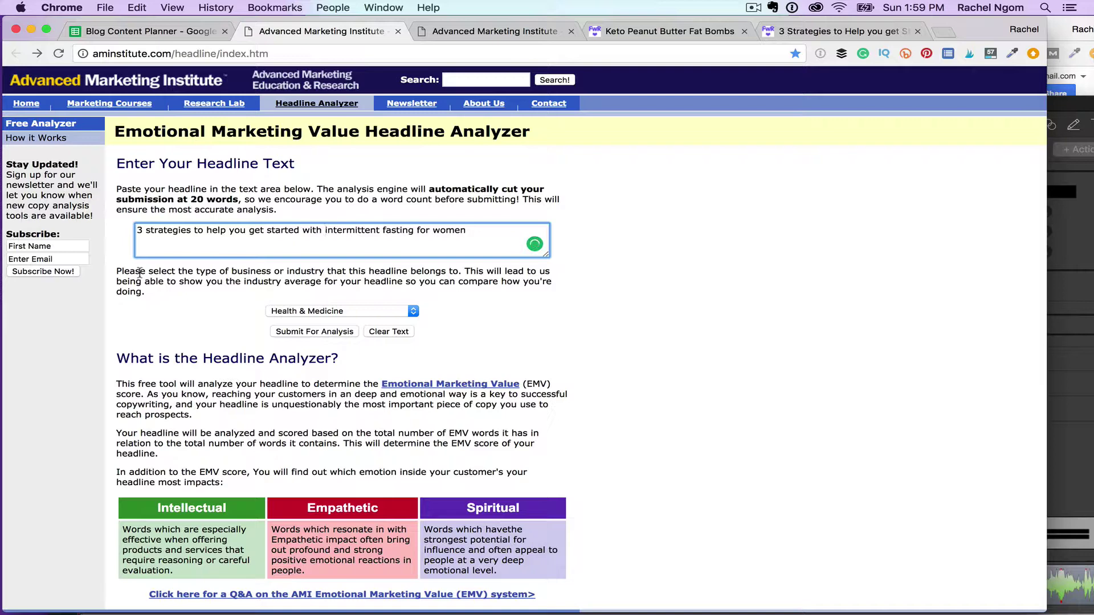
pyautogui.click(297, 333)
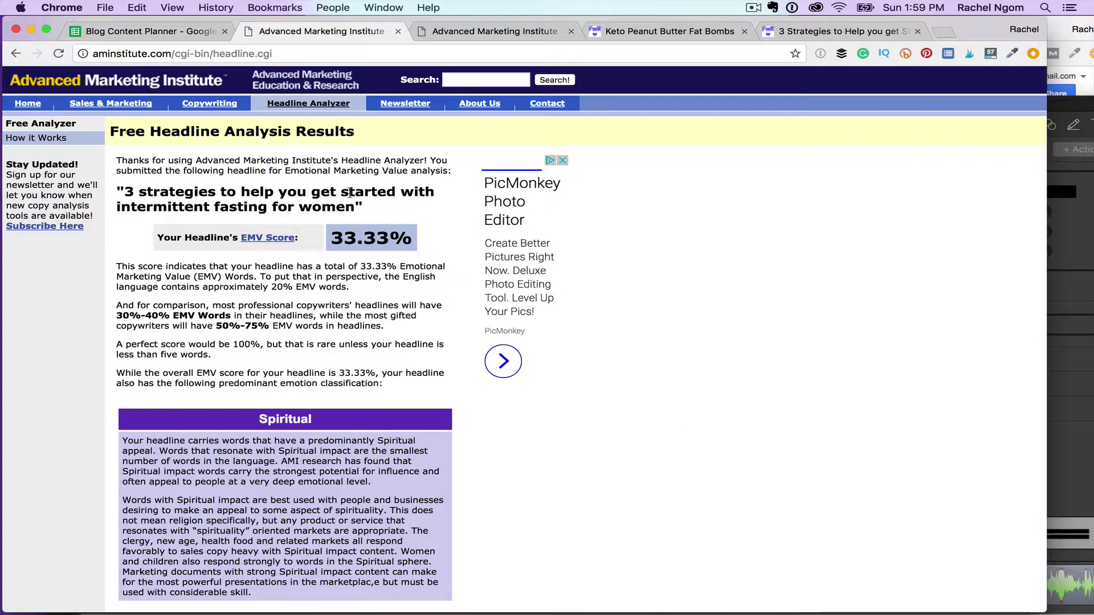
pyautogui.moveTo(355, 207); pyautogui.dragTo(122, 193)
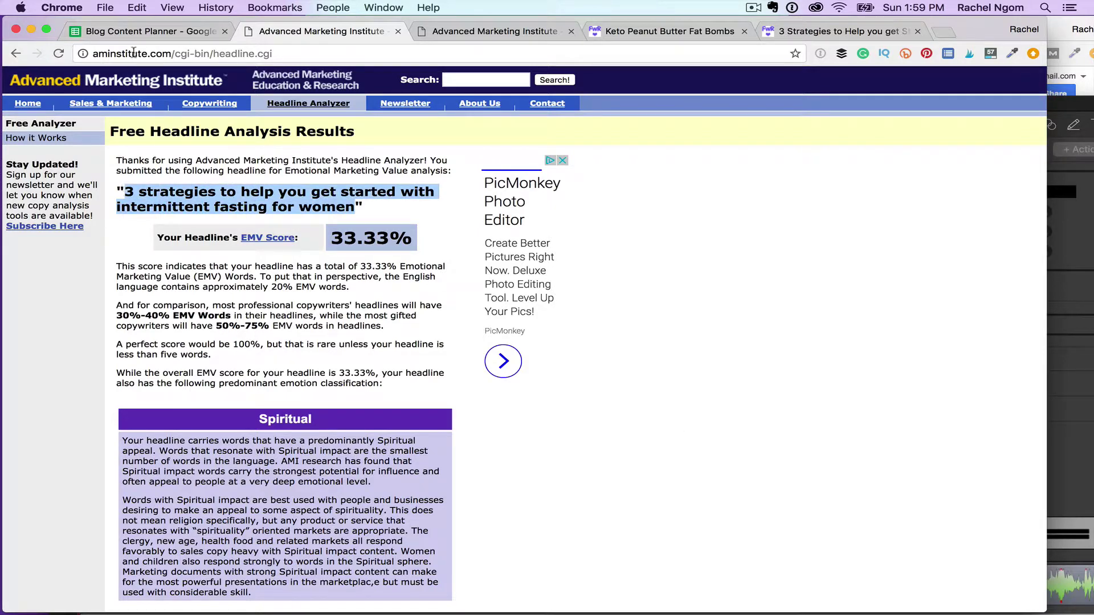
# Back in the planner, pass through Keyword Research and open the empty Blog Schedule sheet.
pyautogui.click(145, 31)
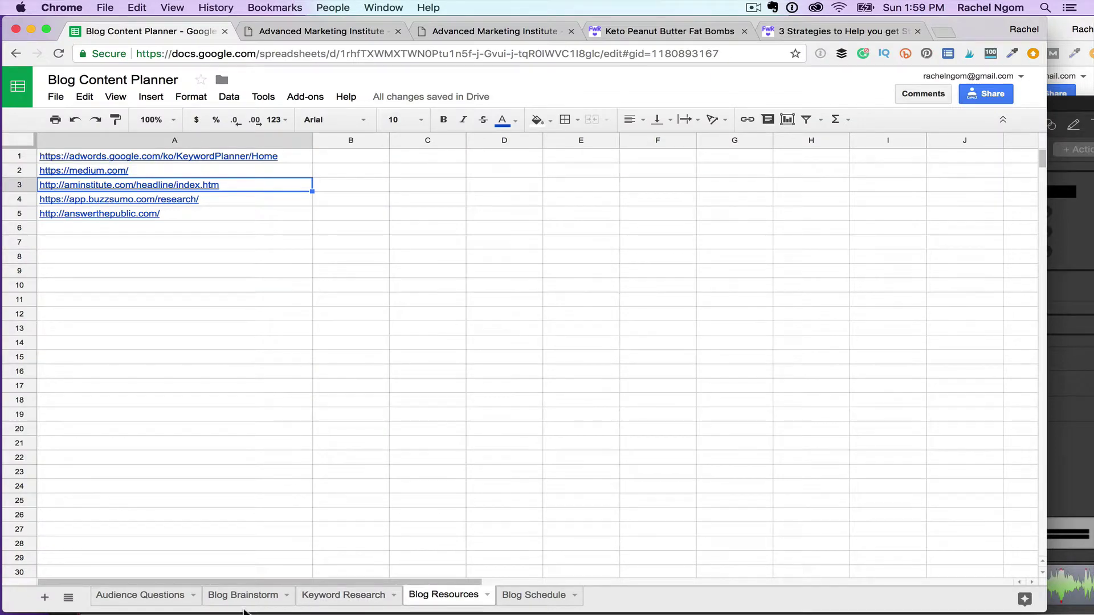
pyautogui.click(361, 601)
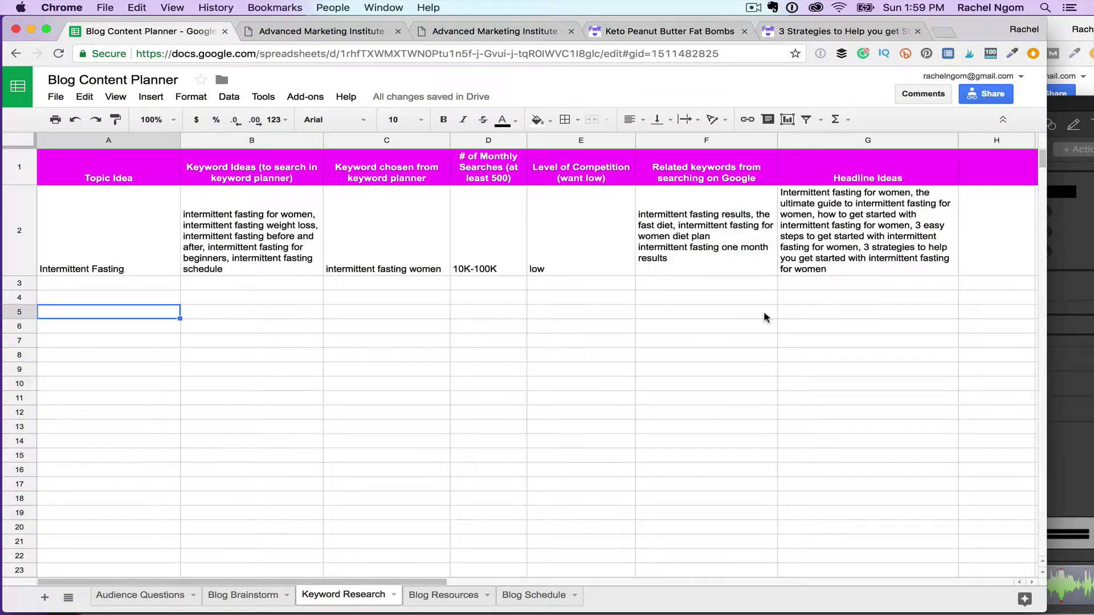
pyautogui.click(821, 329)
pyautogui.click(538, 596)
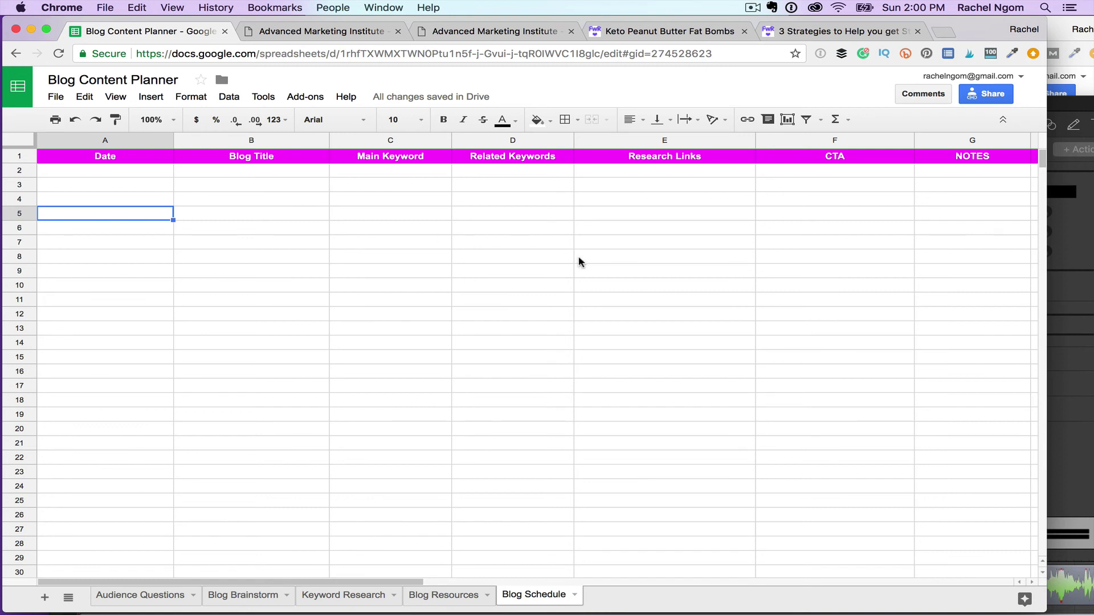
pyautogui.click(752, 7)
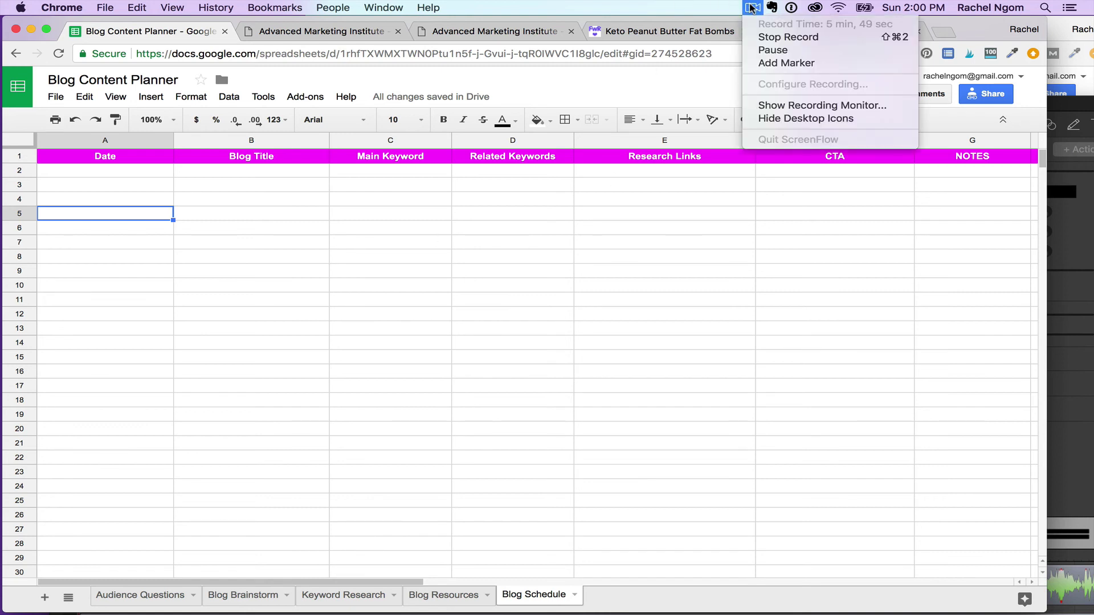